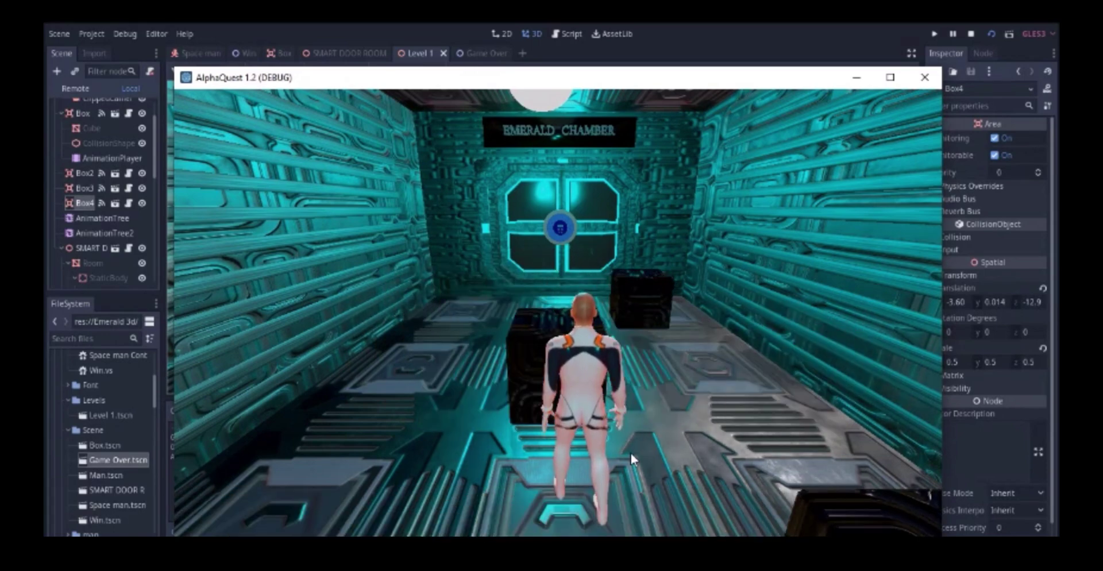
# Walk the AlphaQuest 1.2 character forward toward the Emerald Chamber door.
pyautogui.press('w')
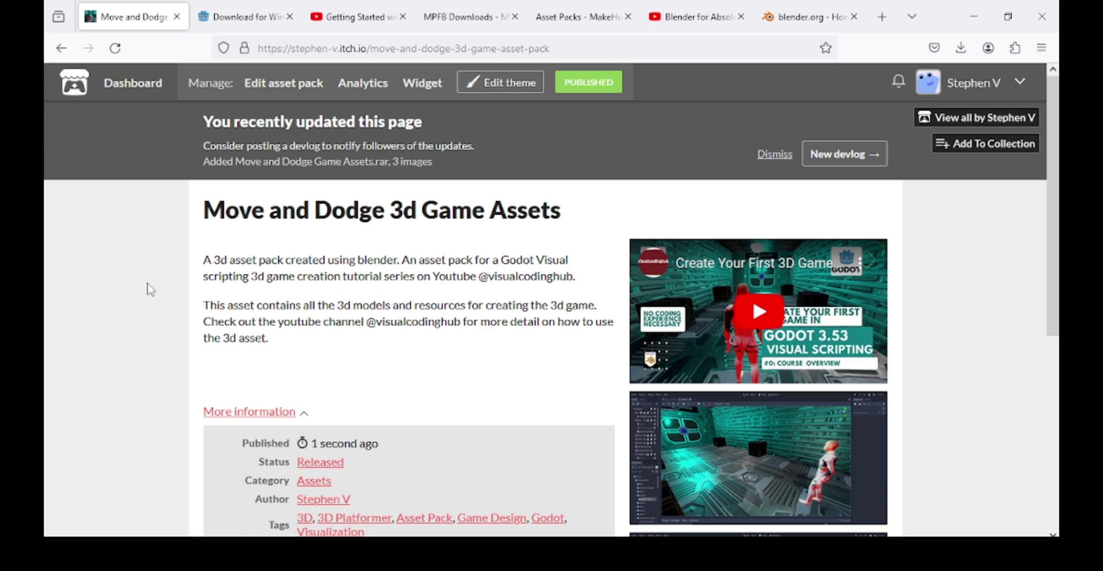
# Collapse the Move and Dodge page's More information section and scroll to Download.
pyautogui.scroll(-5, 150, 290)
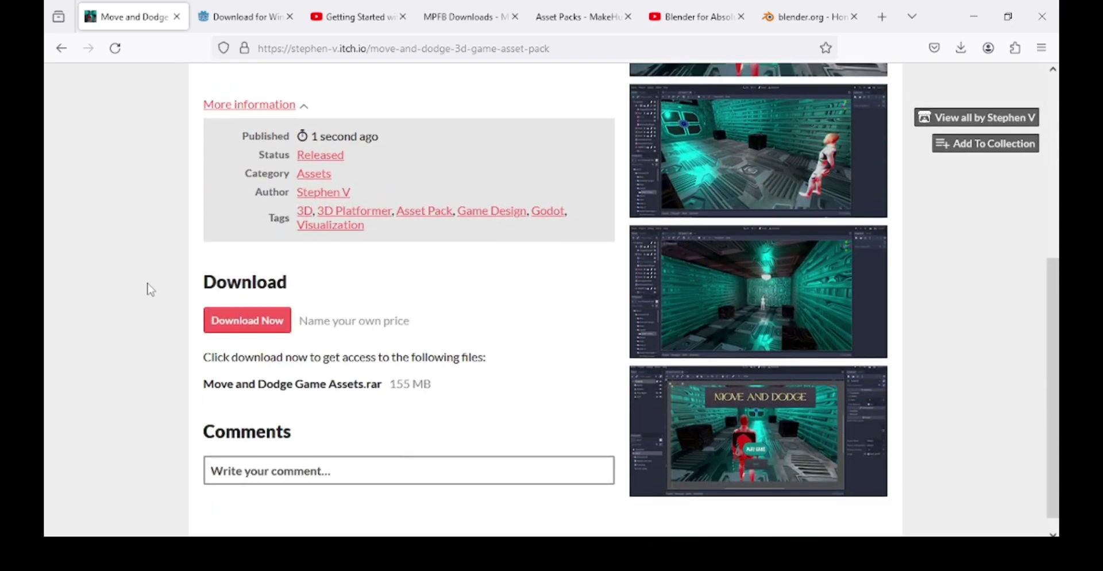
pyautogui.scroll(3, 151, 290)
pyautogui.click(304, 244)
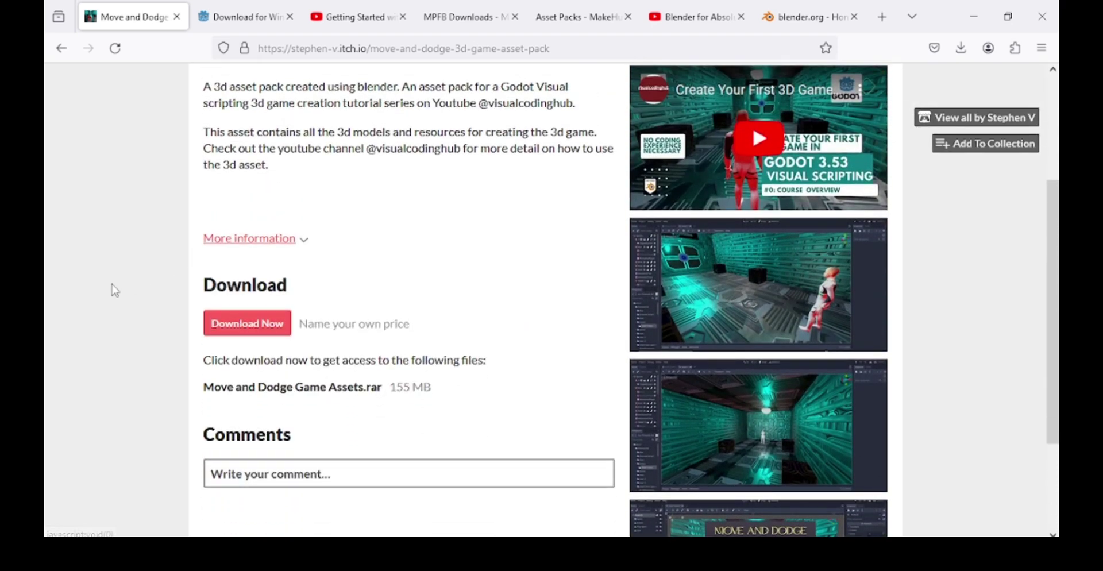
pyautogui.scroll(3, 48, 258)
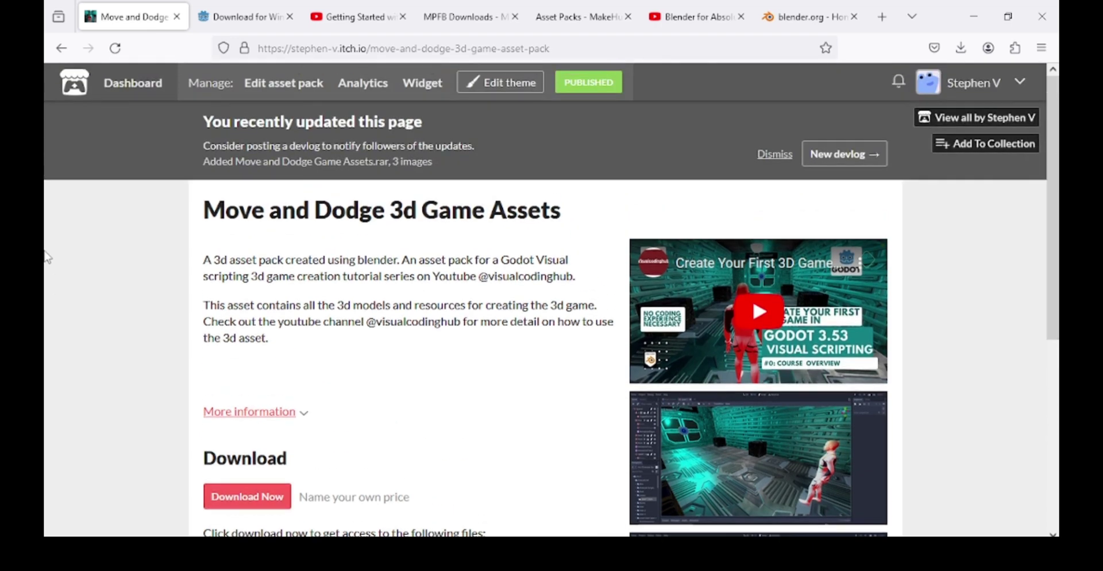
pyautogui.scroll(-5, 48, 257)
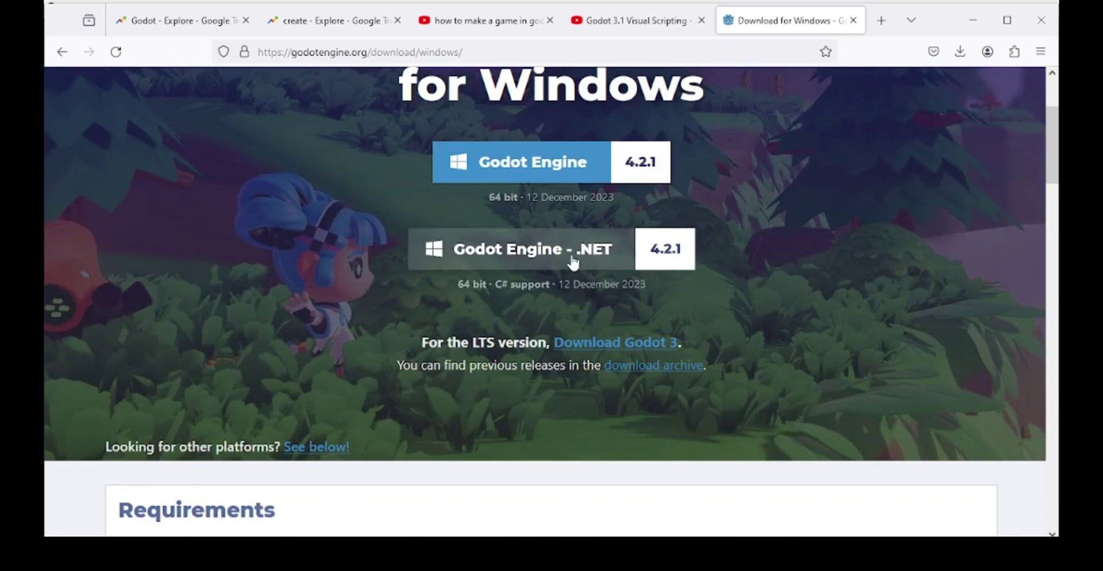
# Follow the 'Download Godot 3' LTS link from the Windows download page.
pyautogui.click(617, 344)
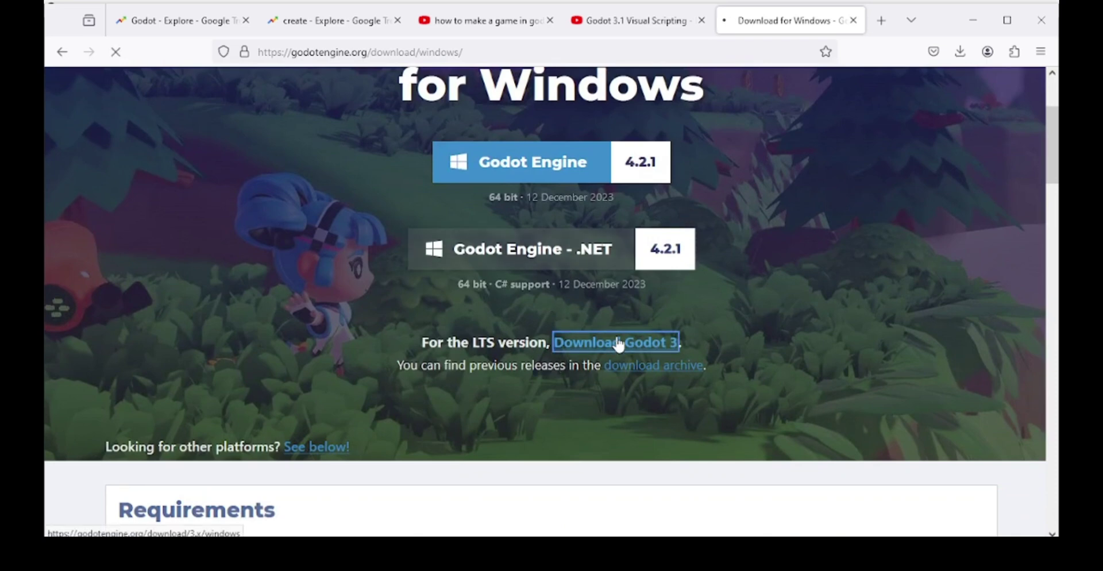
pyautogui.scroll(3, 659, 314)
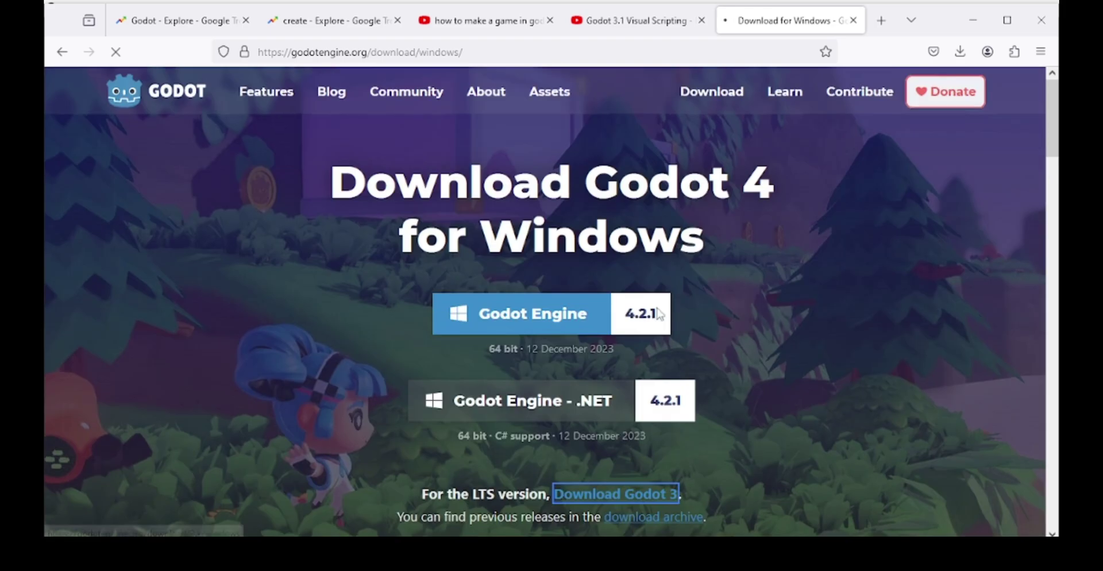
pyautogui.scroll(-4, 659, 314)
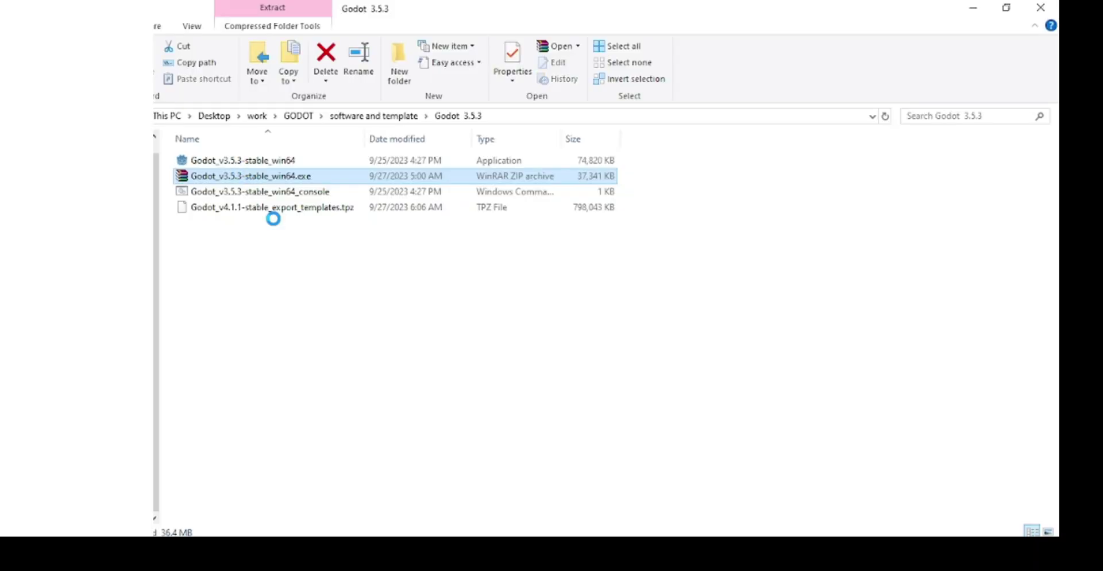
# Extract the Godot_v3.5.3-stable_win64 archive here and launch the extracted Godot 3.5.3 executable.
pyautogui.hotkey('shift', 'F10')
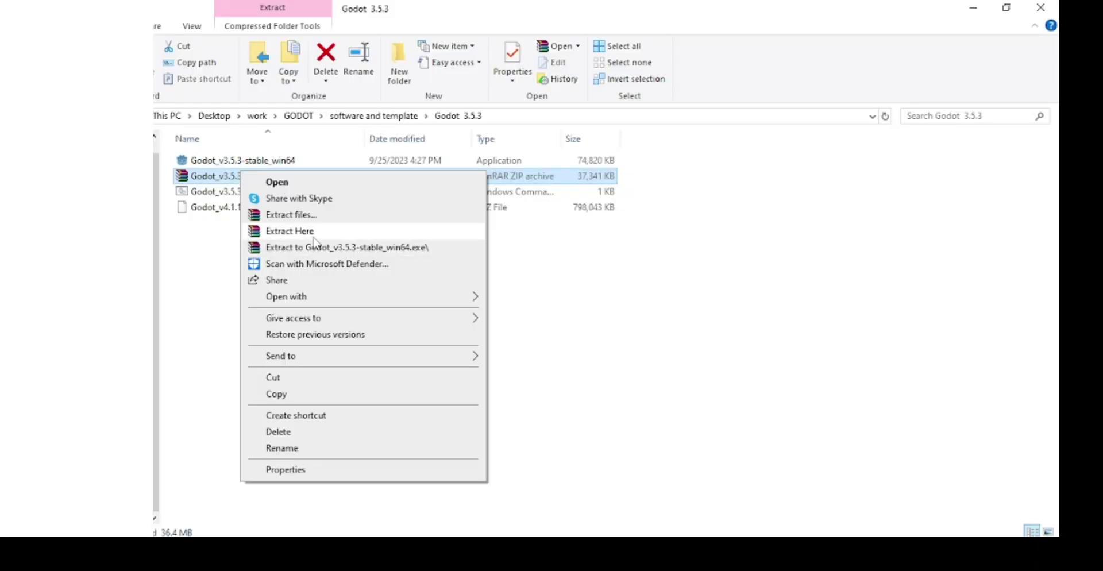
pyautogui.click(189, 256)
pyautogui.click(233, 176)
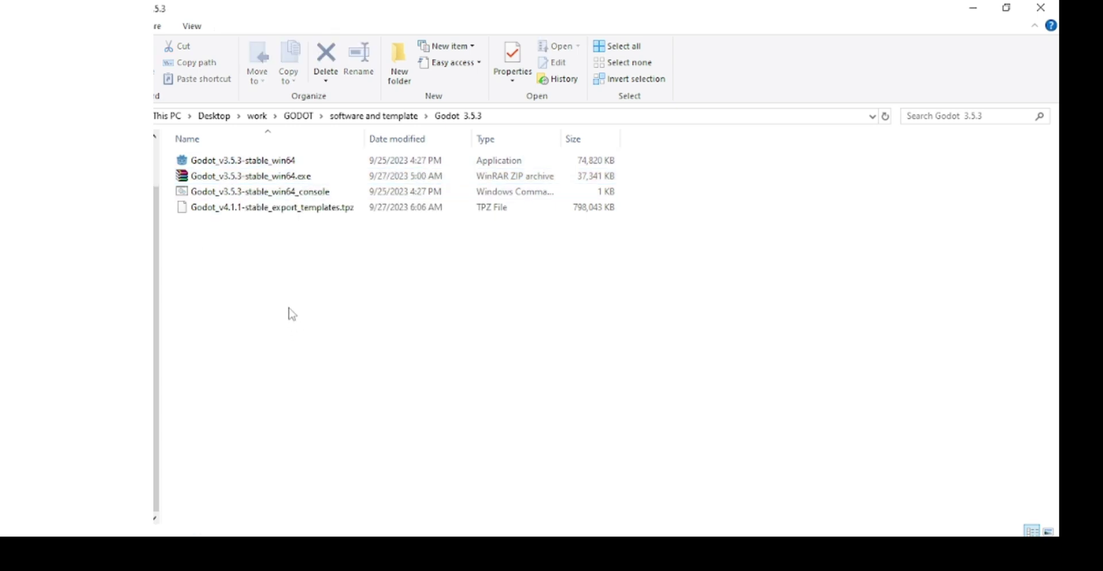
pyautogui.click(270, 181)
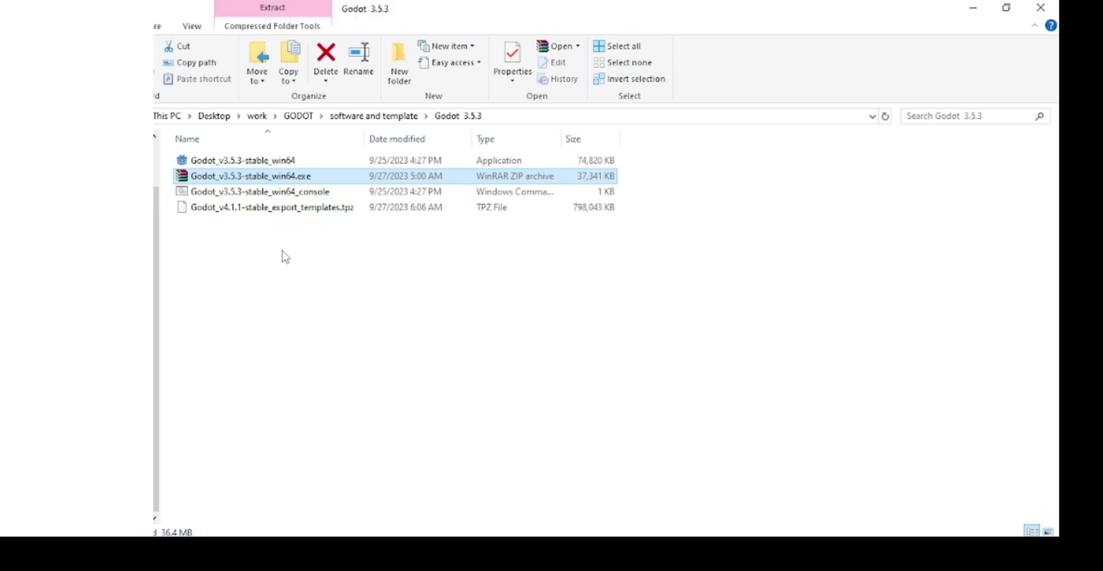
pyautogui.hotkey('shift', 'F10')
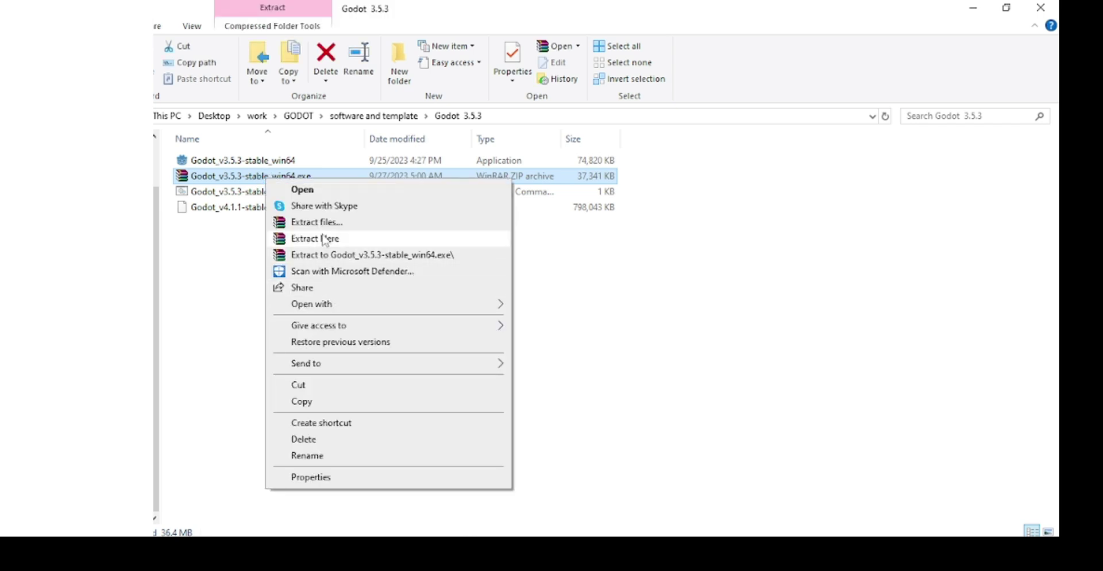
pyautogui.click(241, 269)
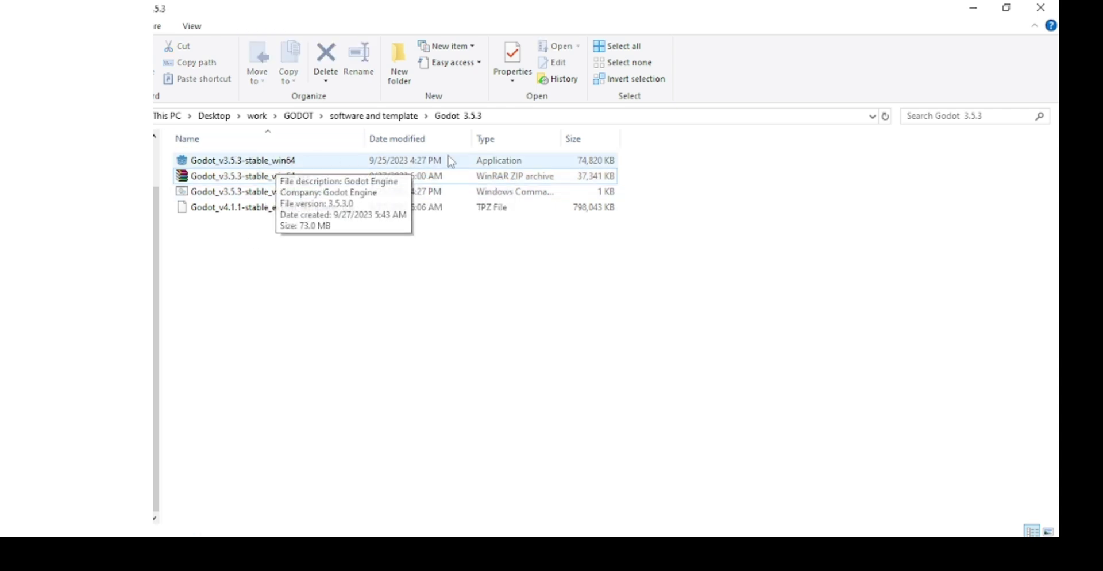
pyautogui.click(294, 166)
pyautogui.doubleClick(294, 167)
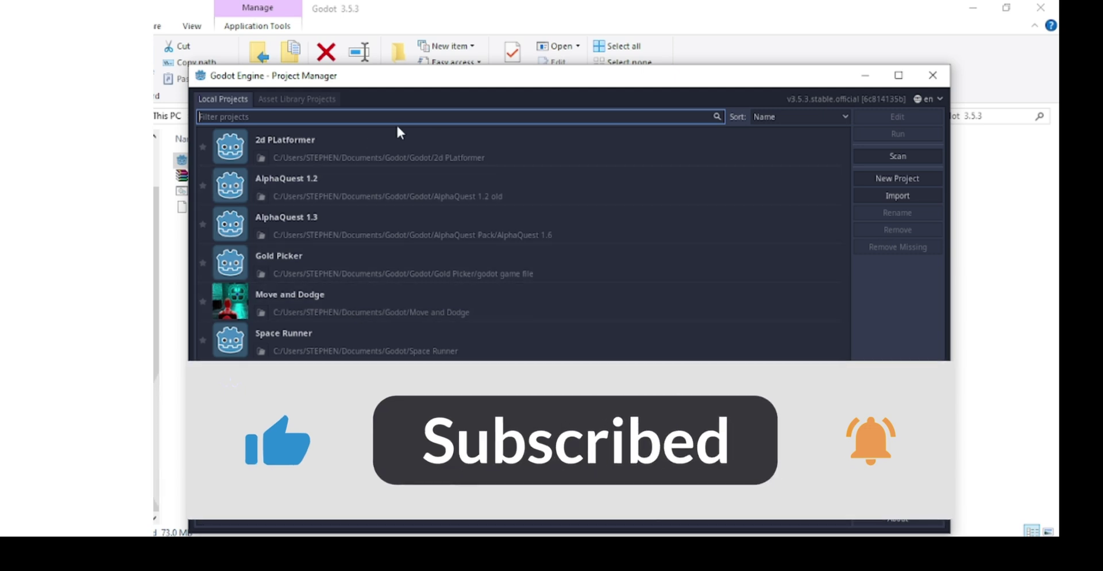
# Peek at Asset Library Projects, return to Local Projects, and reposition the Project Manager window.
pyautogui.click(291, 99)
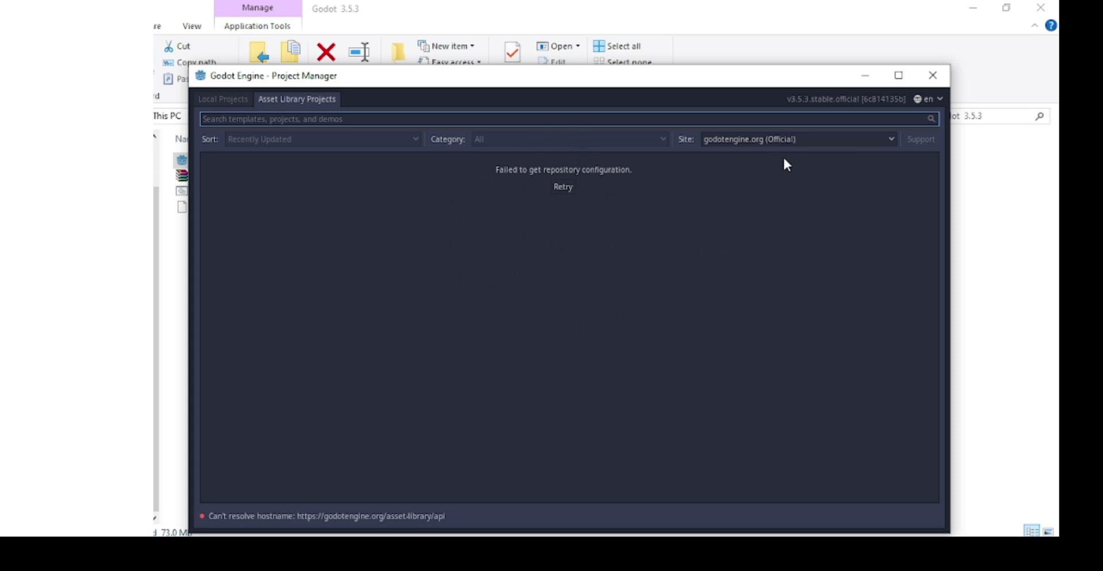
pyautogui.click(233, 100)
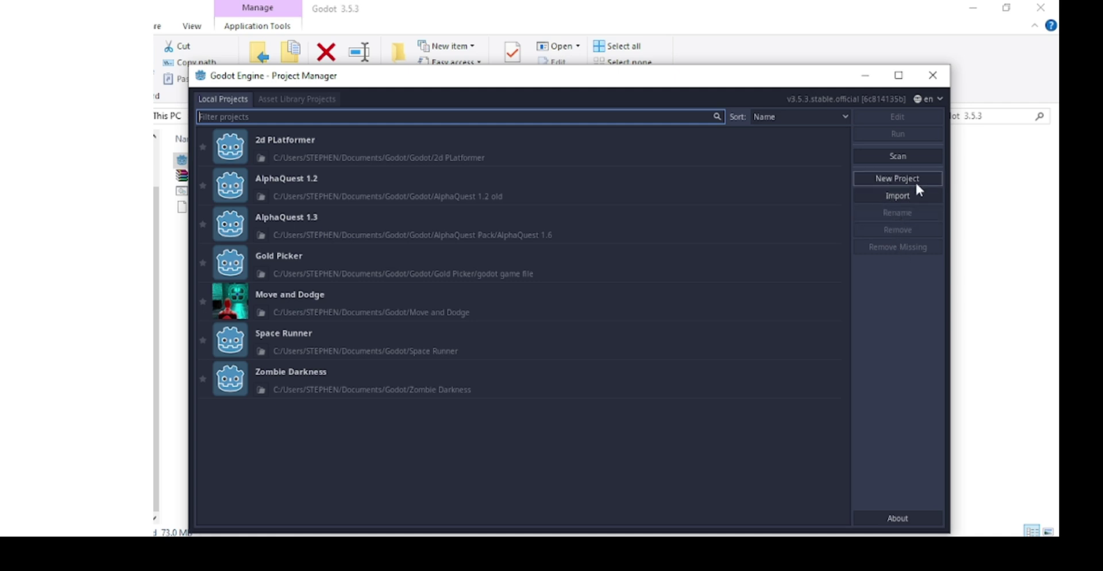
pyautogui.moveTo(715, 75)
pyautogui.mouseDown()
pyautogui.moveTo(777, 49)
pyautogui.moveTo(717, 76)
pyautogui.mouseUp()
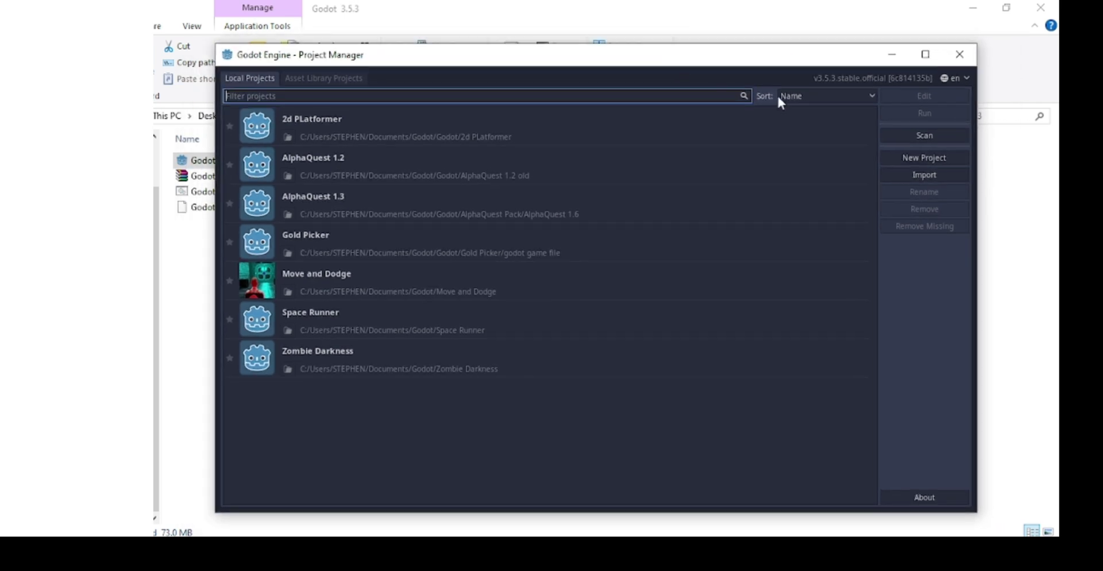
# Start a new project and name it 'First 3d Game'.
pyautogui.click(942, 155)
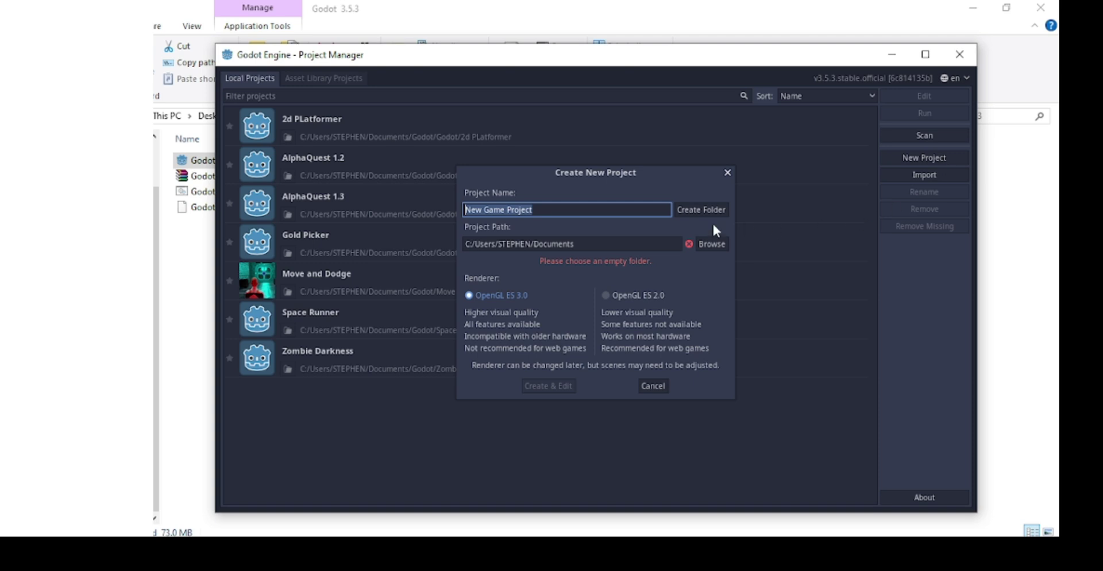
pyautogui.moveTo(608, 175); pyautogui.dragTo(541, 197)
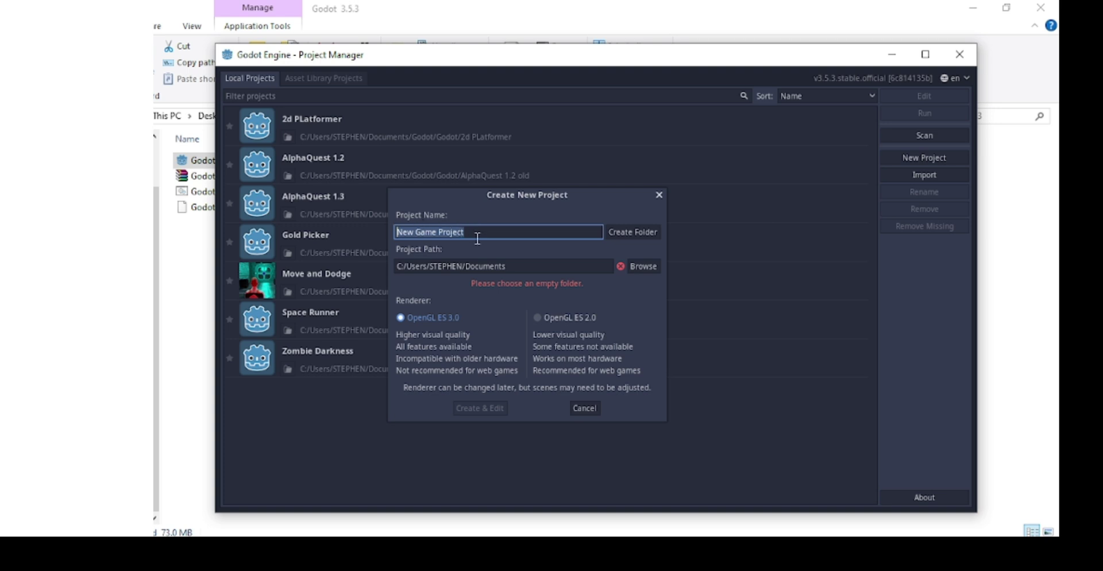
pyautogui.press('BackSpace')
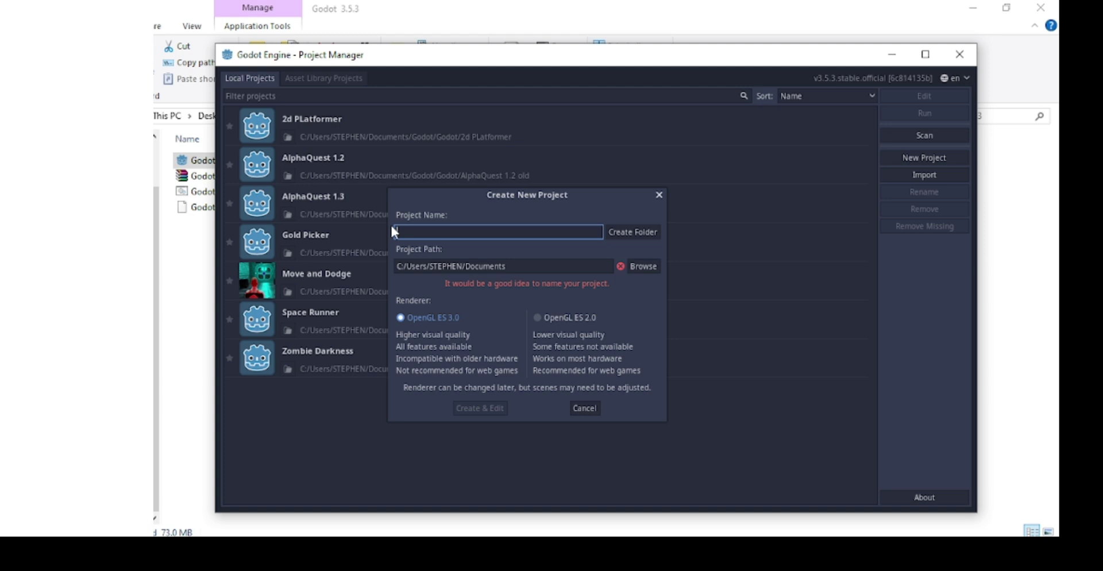
pyautogui.write('E')
pyautogui.write('irst ')
pyautogui.write('3d Ga')
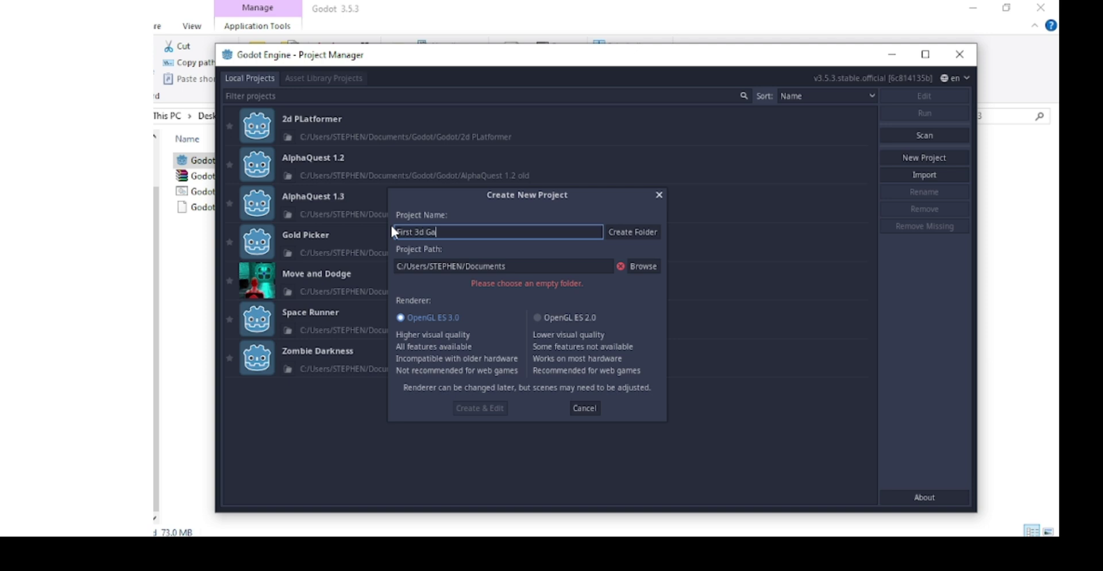
pyautogui.write('me')
# Set the project location to the Desktop folder.
pyautogui.click(646, 271)
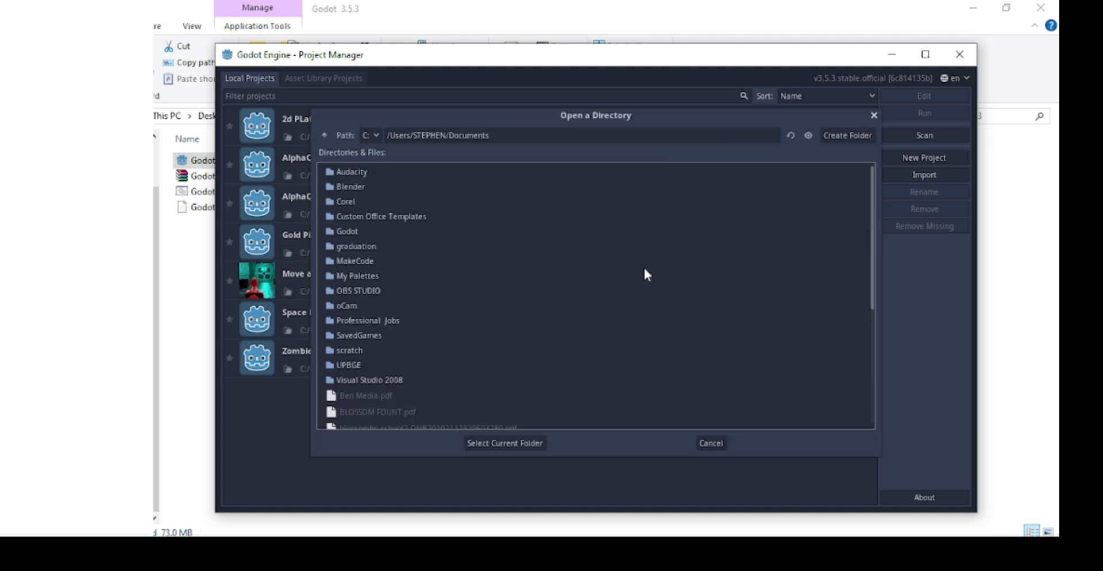
pyautogui.click(325, 135)
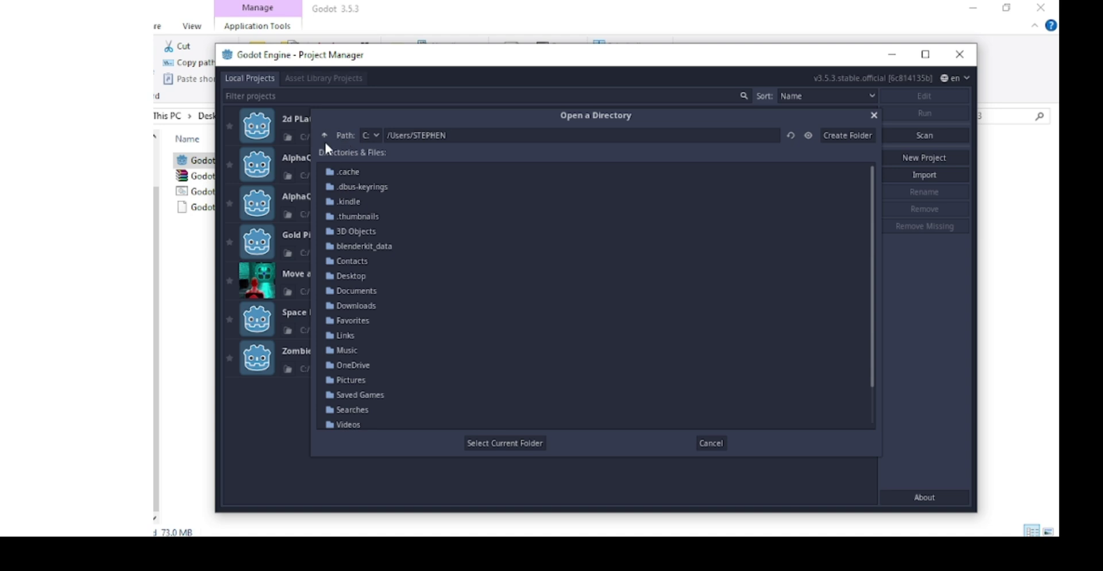
pyautogui.doubleClick(351, 276)
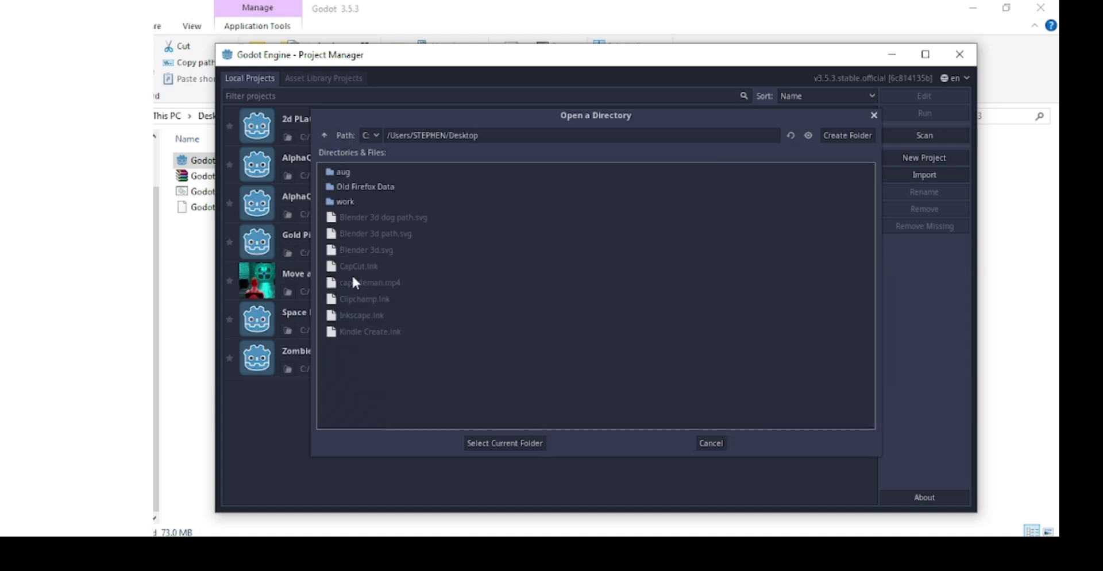
pyautogui.click(500, 440)
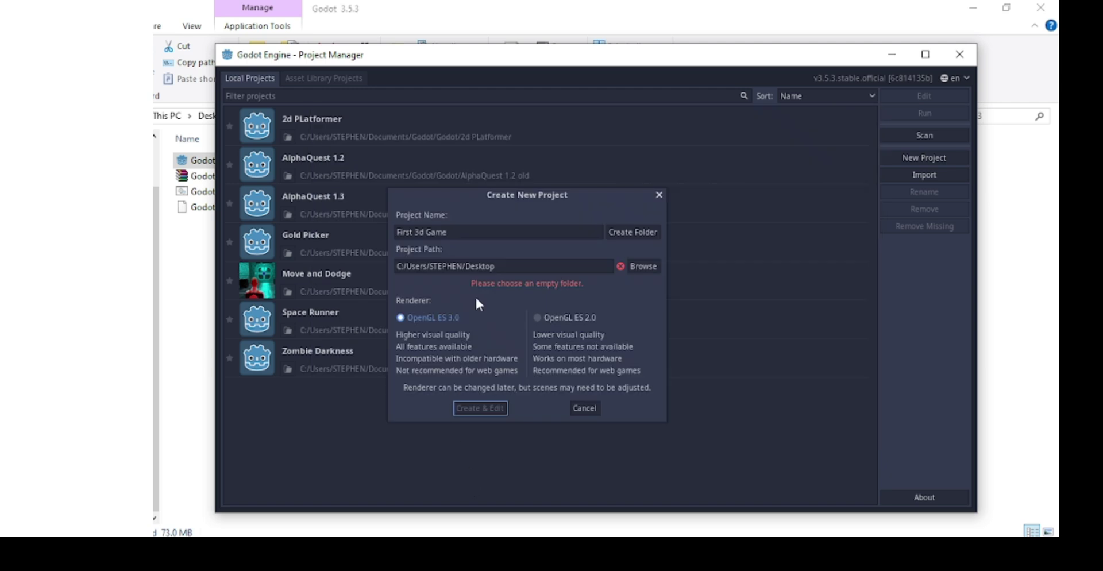
# Create a First 3d Game folder, keep the OpenGL ES 3.0 renderer, and create the project for editing.
pyautogui.click(638, 232)
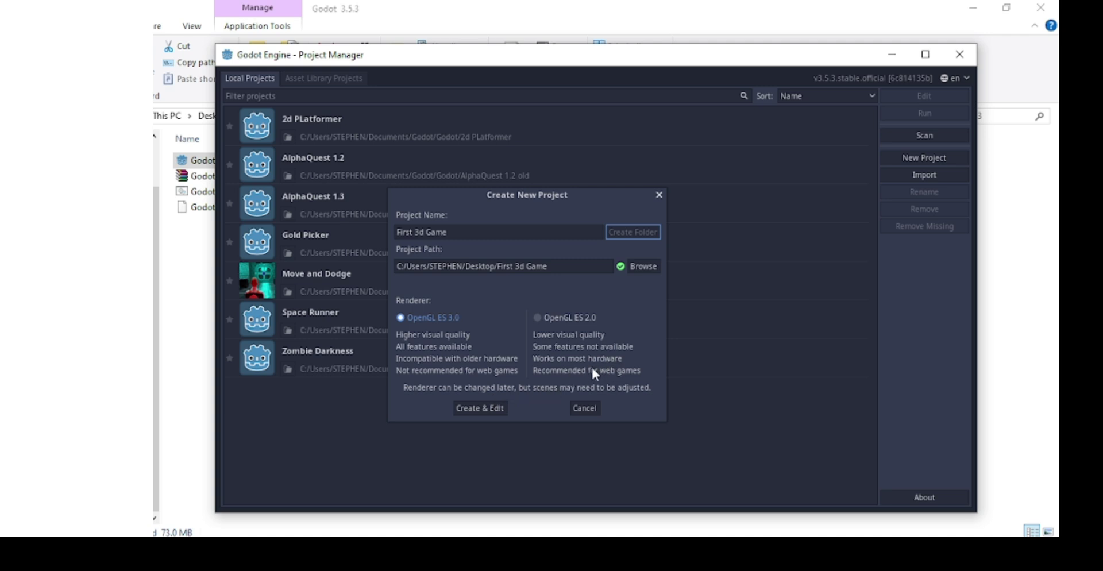
pyautogui.click(562, 317)
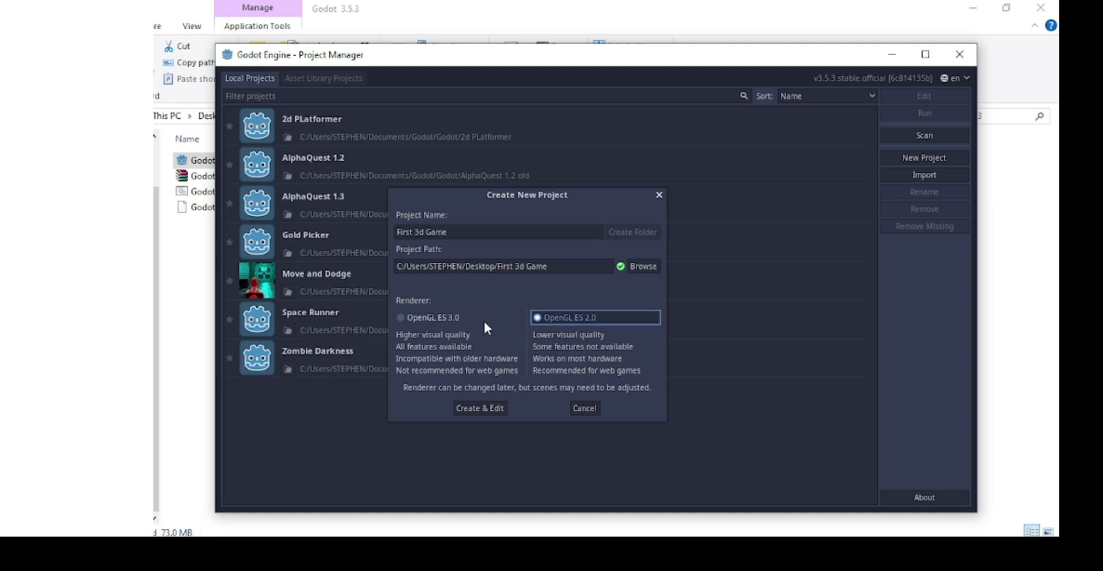
pyautogui.click(418, 319)
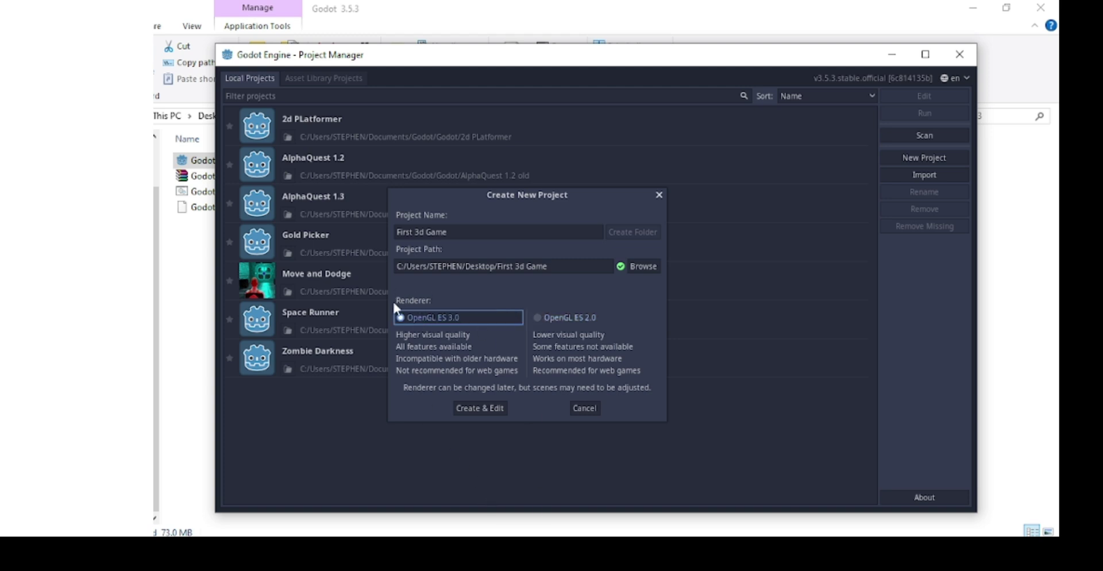
pyautogui.click(482, 408)
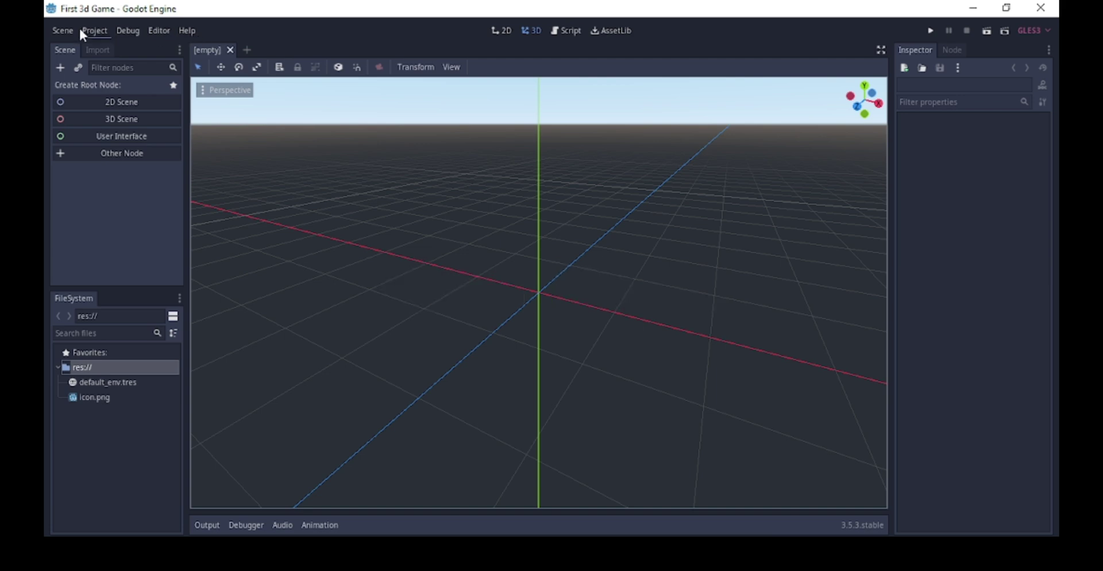
# Check the Scene menu, then open and close Project Settings showing name First 3d Game.
pyautogui.click(58, 32)
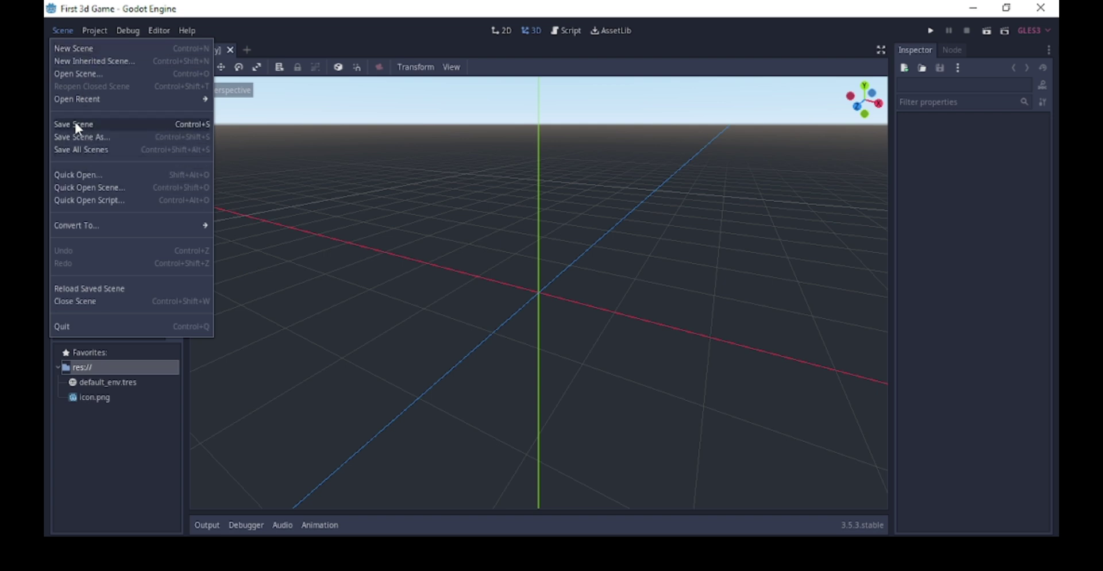
pyautogui.moveTo(102, 35)
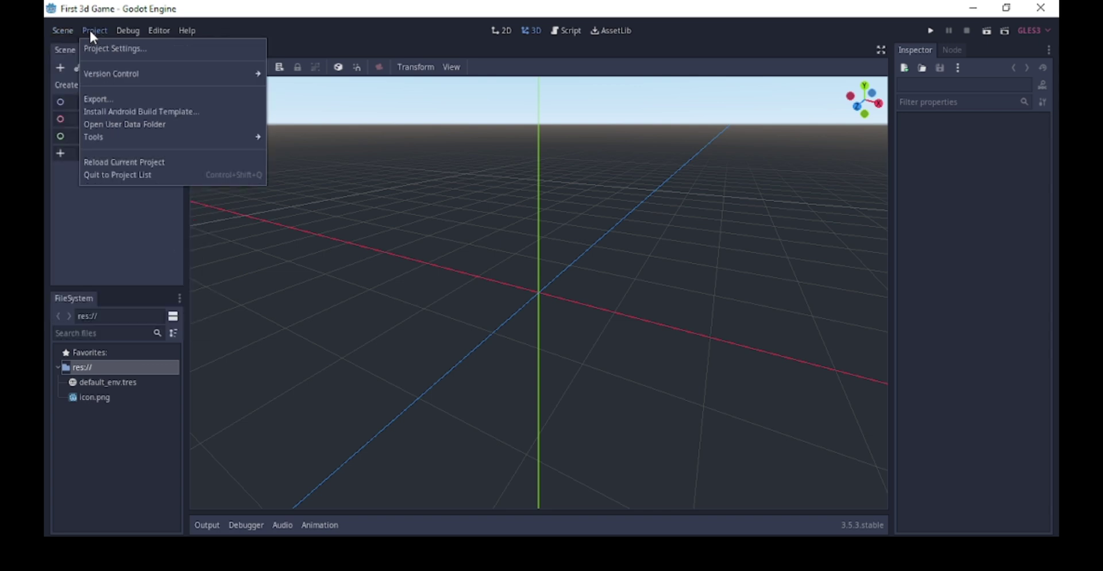
pyautogui.click(118, 51)
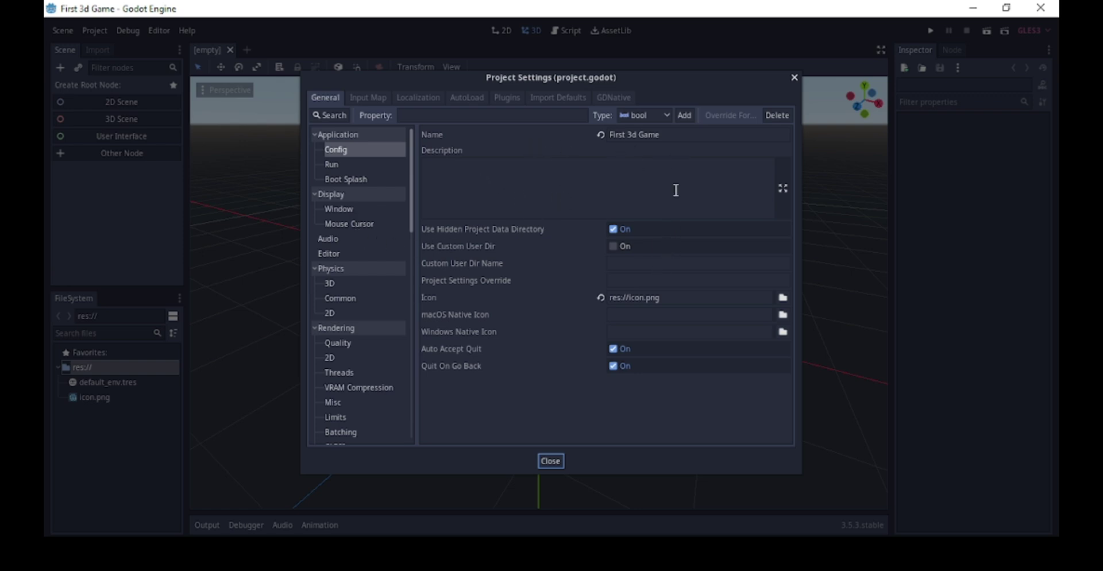
pyautogui.click(793, 77)
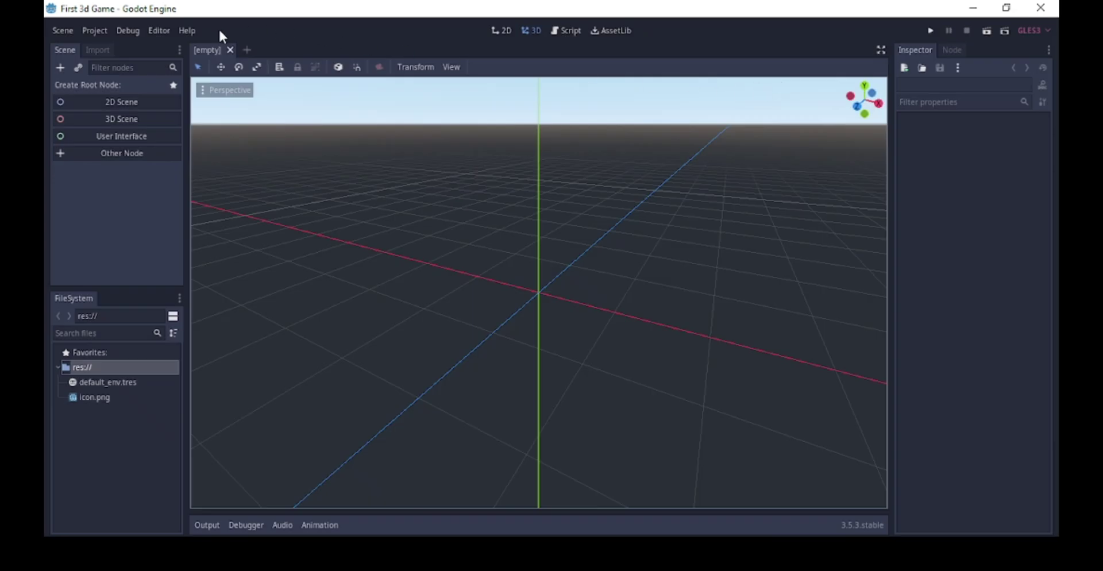